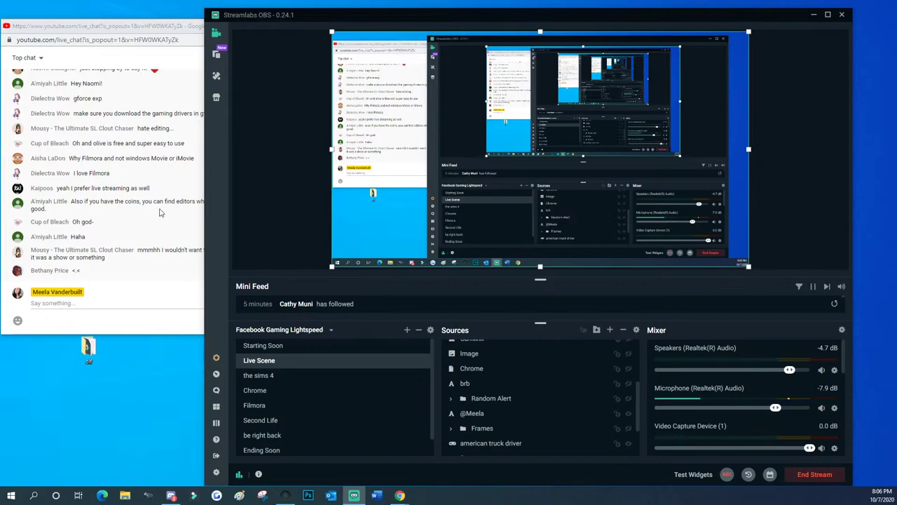
- Switch to Wondershare Filmora9, minimize the Streamlabs OBS window and maximize the Filmora9 window
{"action": "scroll", "coordinate": [615, 368], "scroll_direction": "up", "scroll_amount": 3}
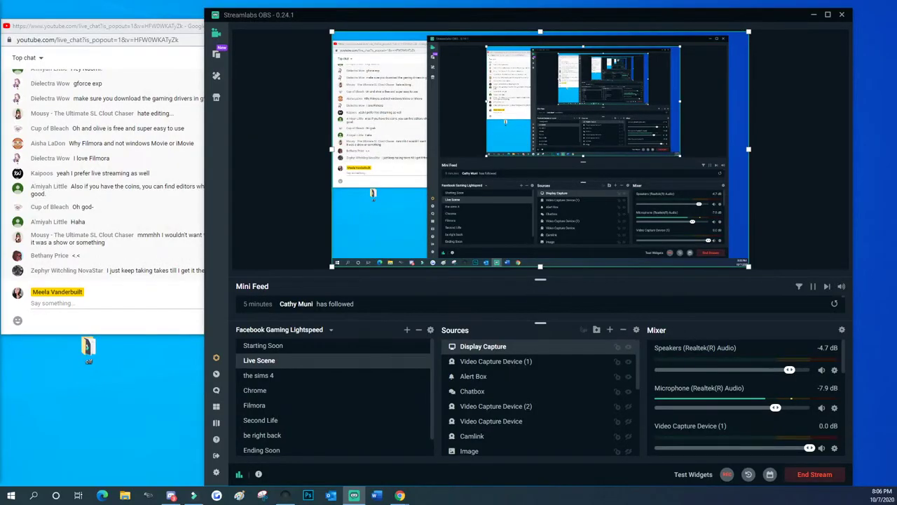
{"action": "left_click", "coordinate": [194, 495]}
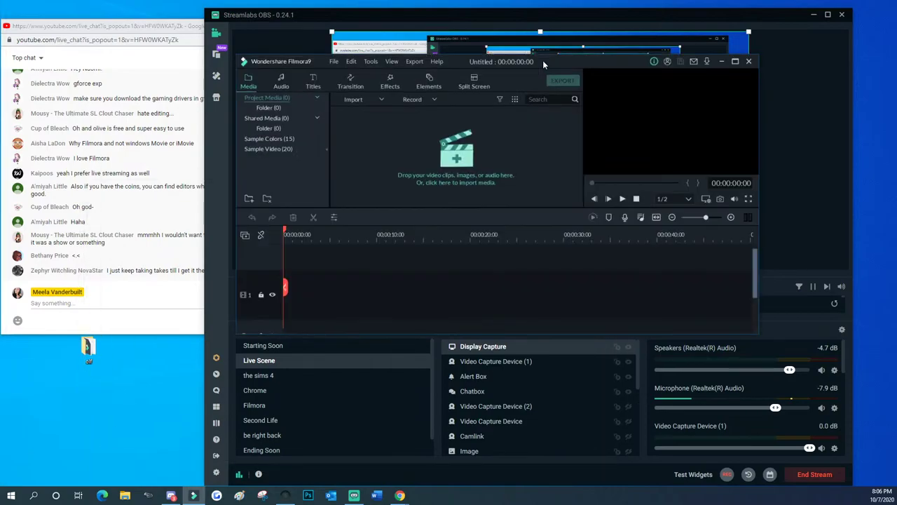
{"action": "left_click_drag", "start_coordinate": [475, 19], "coordinate": [175, 207]}
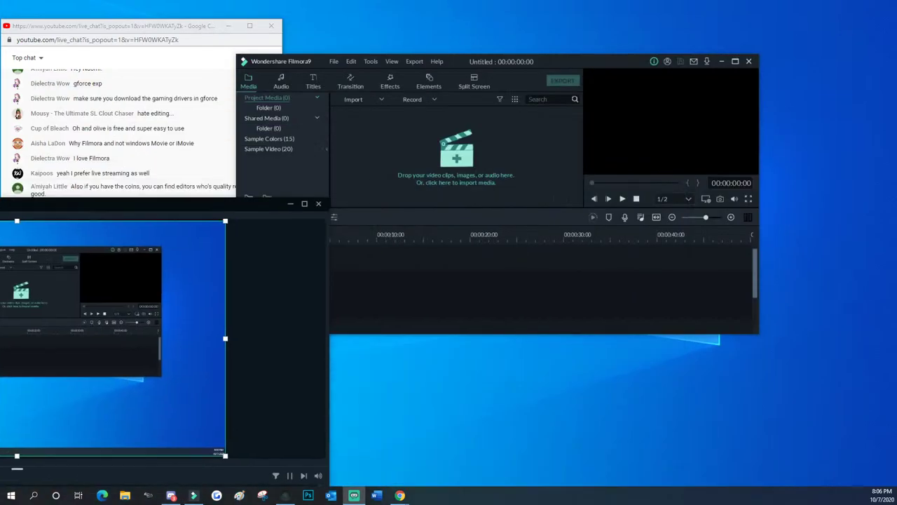
{"action": "left_click", "coordinate": [290, 203]}
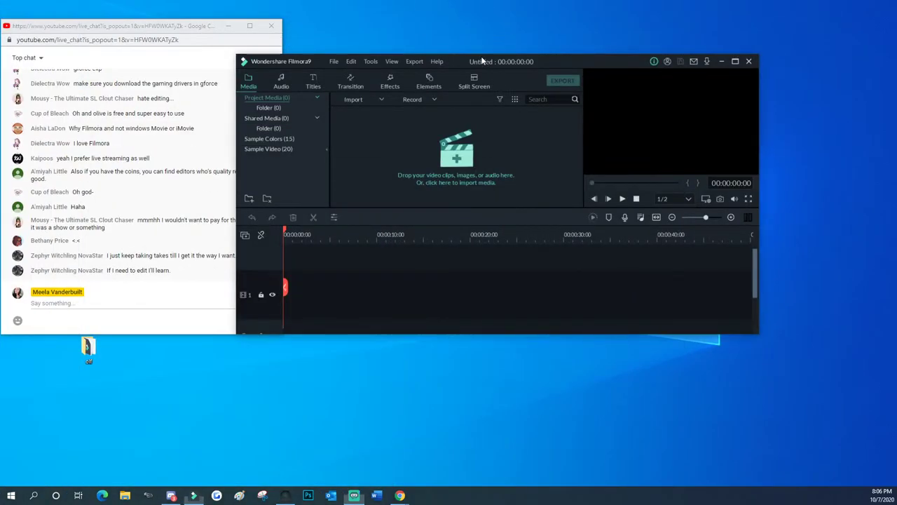
{"action": "double_click", "coordinate": [481, 61]}
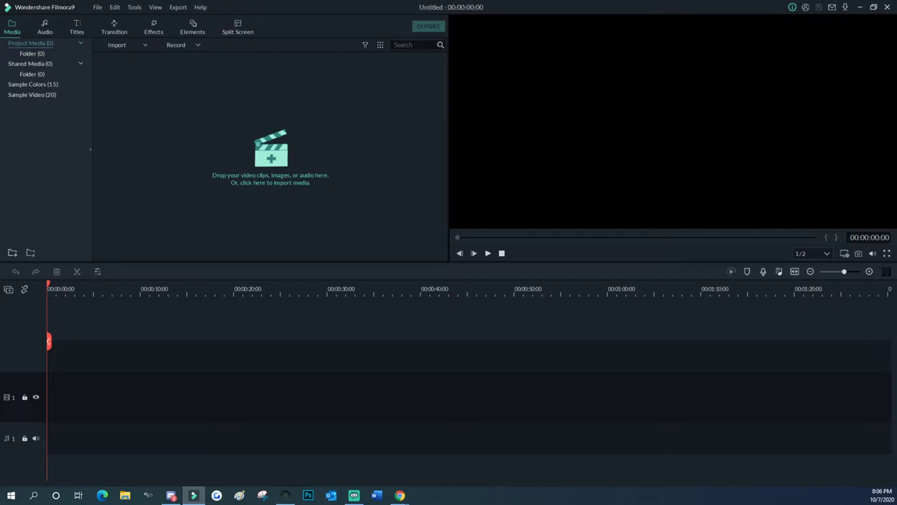
{"action": "left_click", "coordinate": [400, 495]}
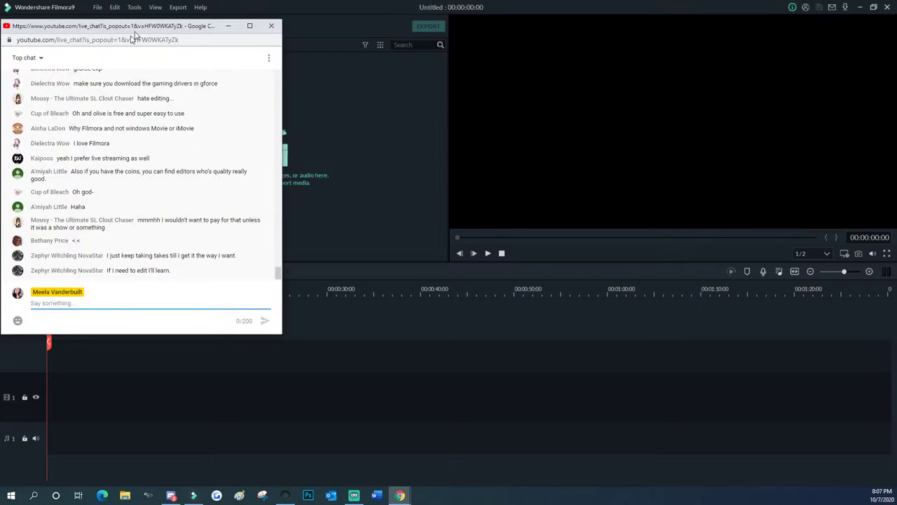
{"action": "left_click", "coordinate": [400, 495]}
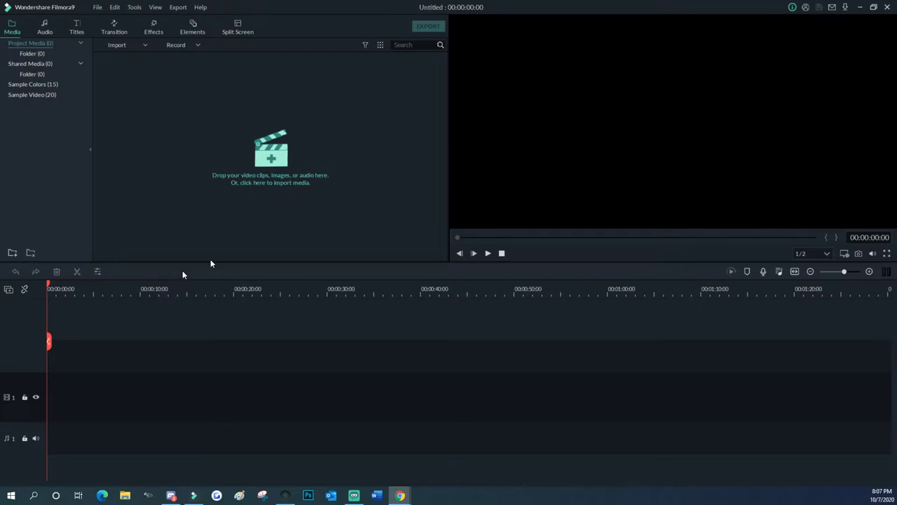
{"action": "left_click", "coordinate": [270, 160]}
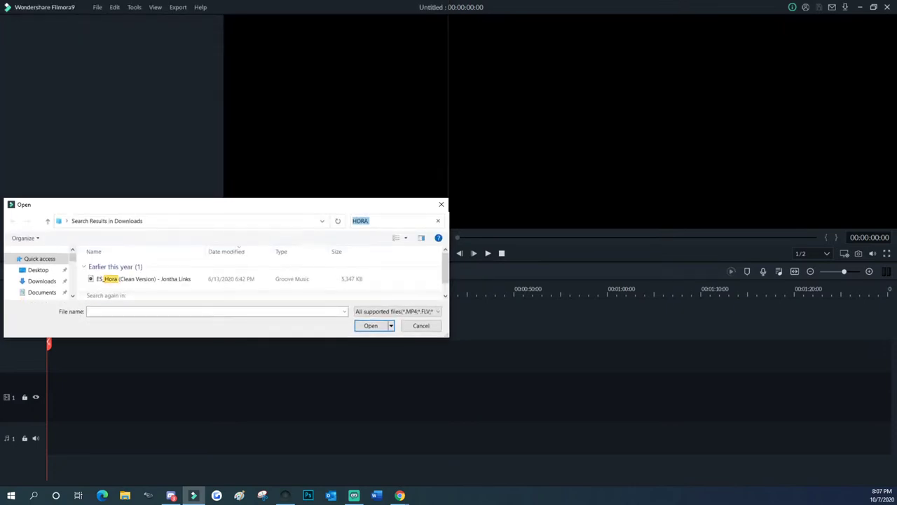
{"action": "key", "text": "Escape"}
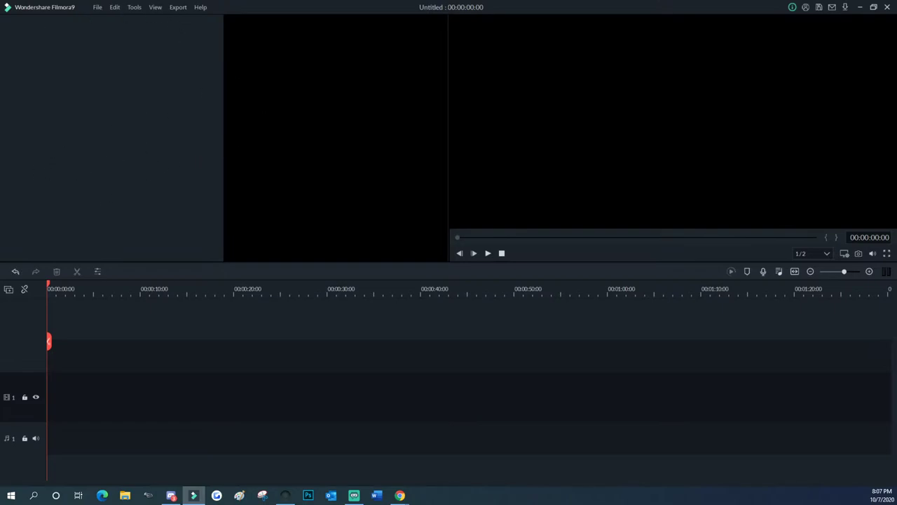
{"action": "left_click_drag", "start_coordinate": [246, 4], "coordinate": [252, 76]}
{"action": "left_click", "coordinate": [260, 84]}
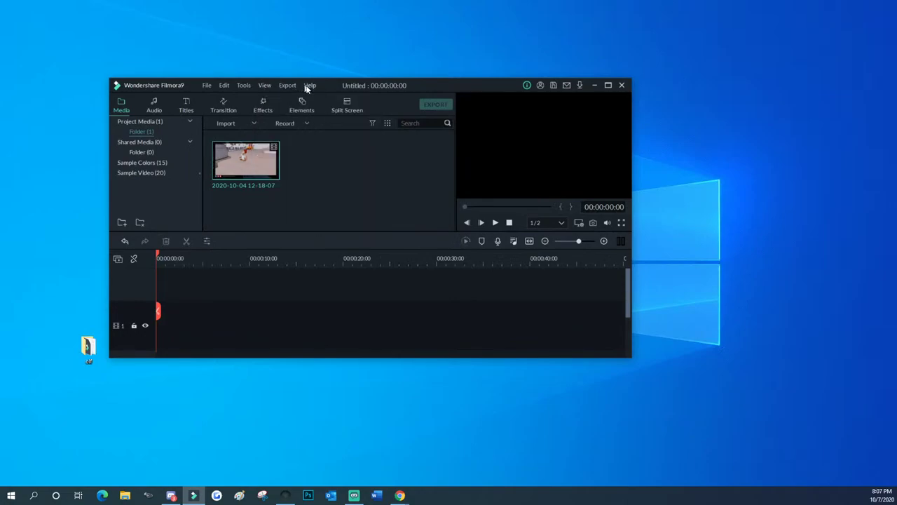
{"action": "double_click", "coordinate": [366, 85]}
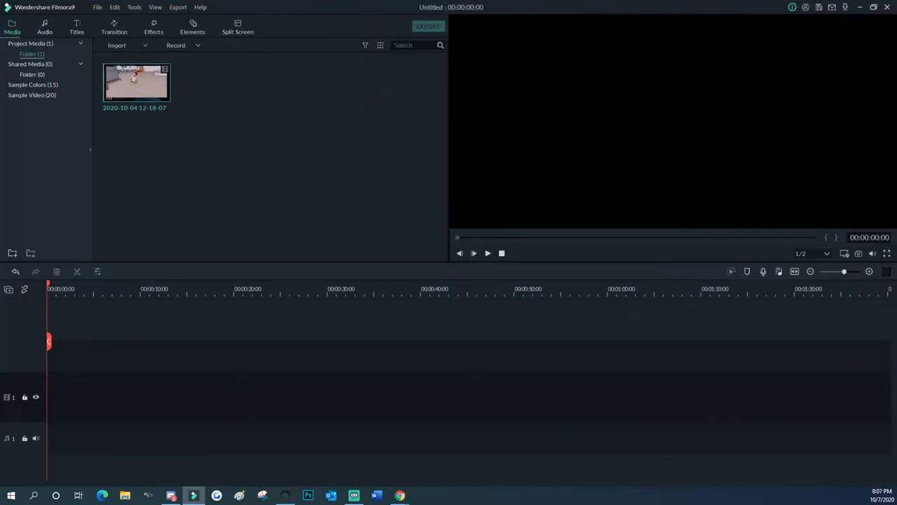
{"action": "left_click", "coordinate": [400, 494]}
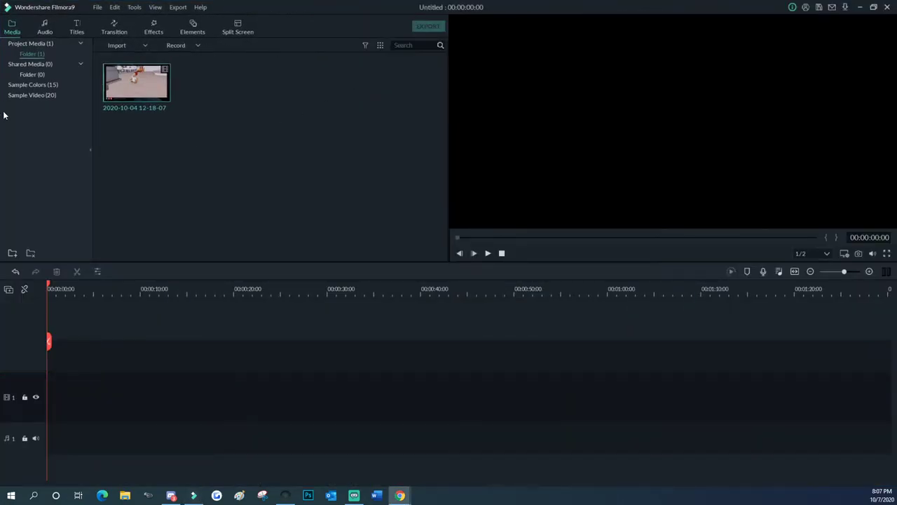
{"action": "left_click", "coordinate": [136, 83]}
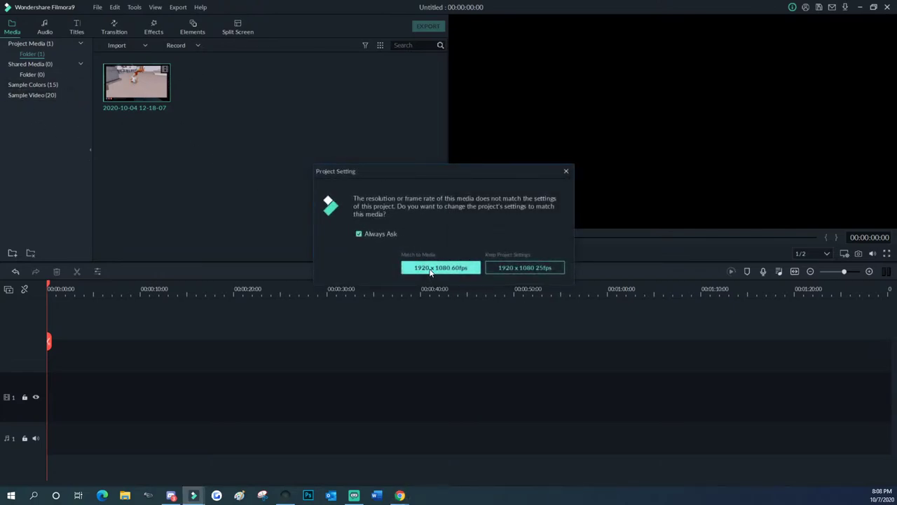
{"action": "left_click", "coordinate": [431, 268]}
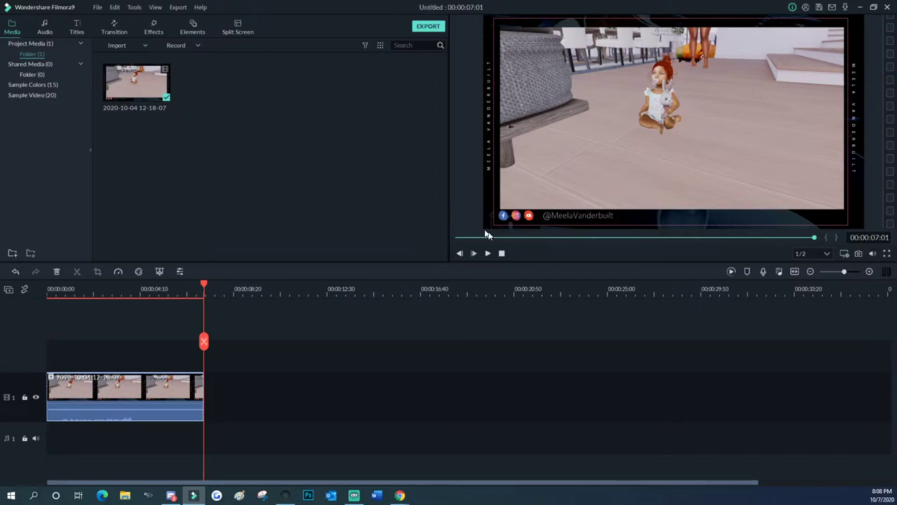
{"action": "left_click", "coordinate": [503, 254]}
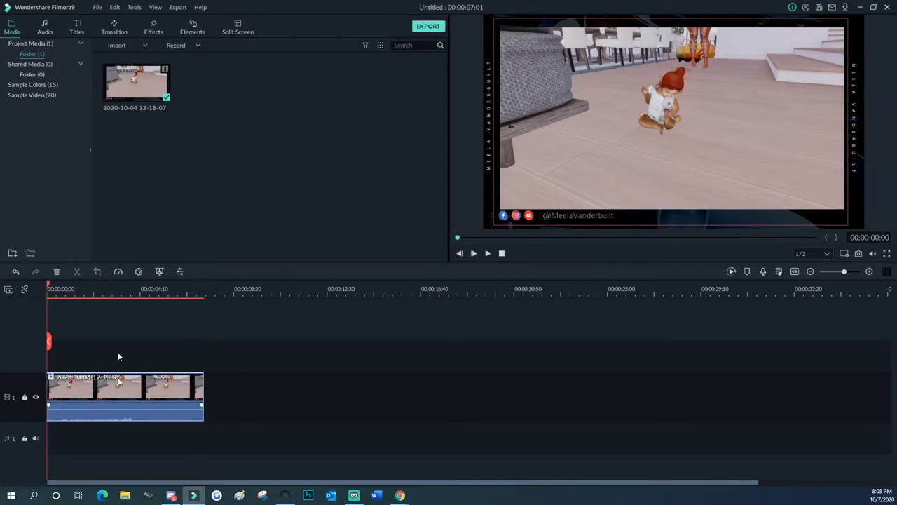
- Browse the included title templates from the openers through to the end credits
{"action": "left_click", "coordinate": [76, 27]}
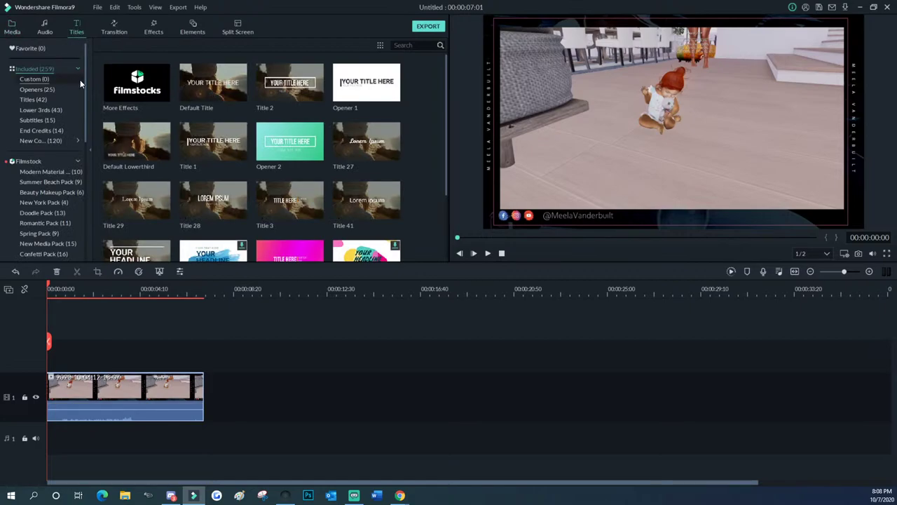
{"action": "scroll", "coordinate": [223, 136], "scroll_direction": "down", "scroll_amount": 2}
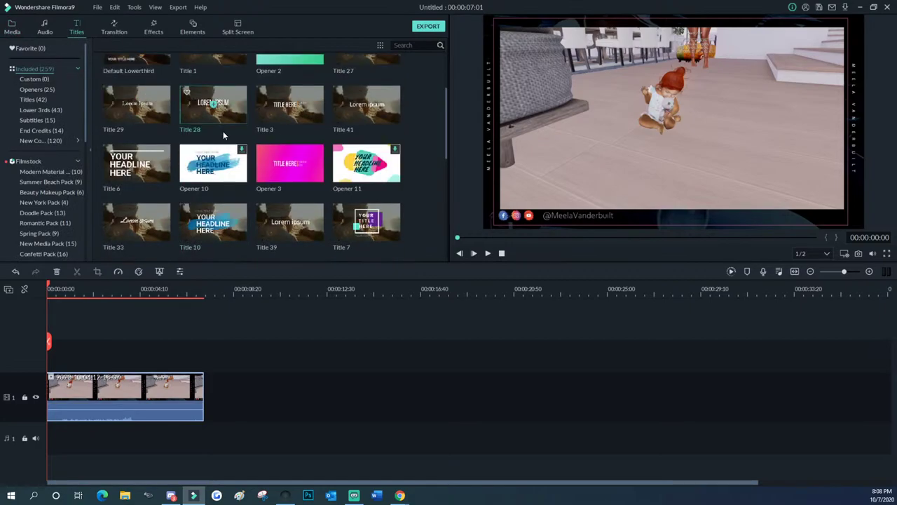
{"action": "scroll", "coordinate": [223, 131], "scroll_direction": "down", "scroll_amount": 15}
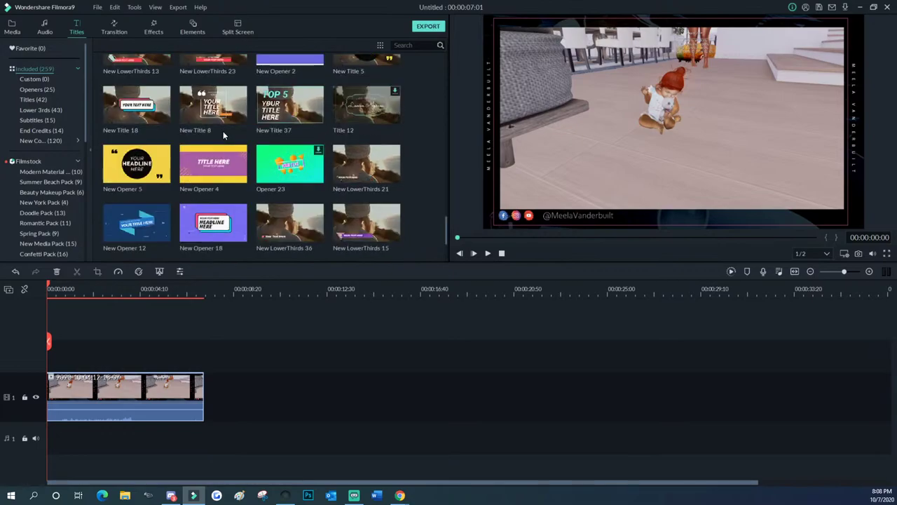
{"action": "scroll", "coordinate": [223, 131], "scroll_direction": "down", "scroll_amount": 15}
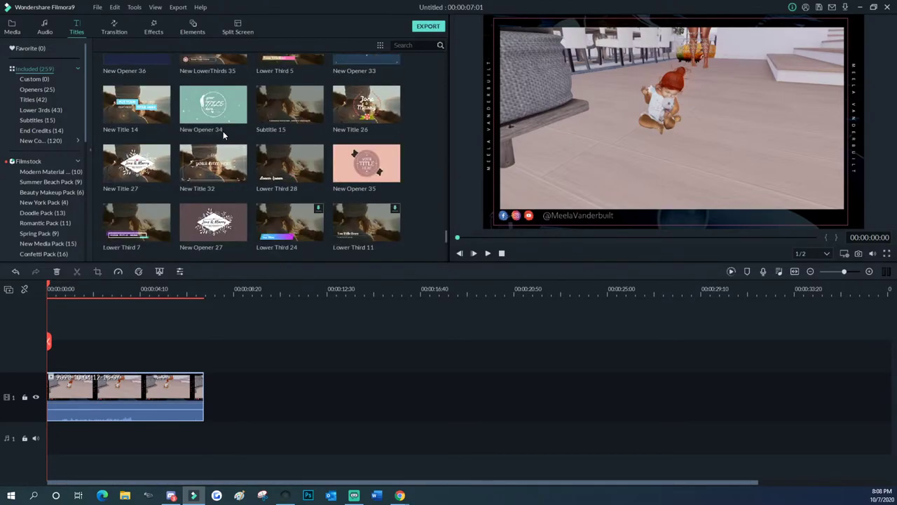
{"action": "scroll", "coordinate": [223, 132], "scroll_direction": "down", "scroll_amount": 12}
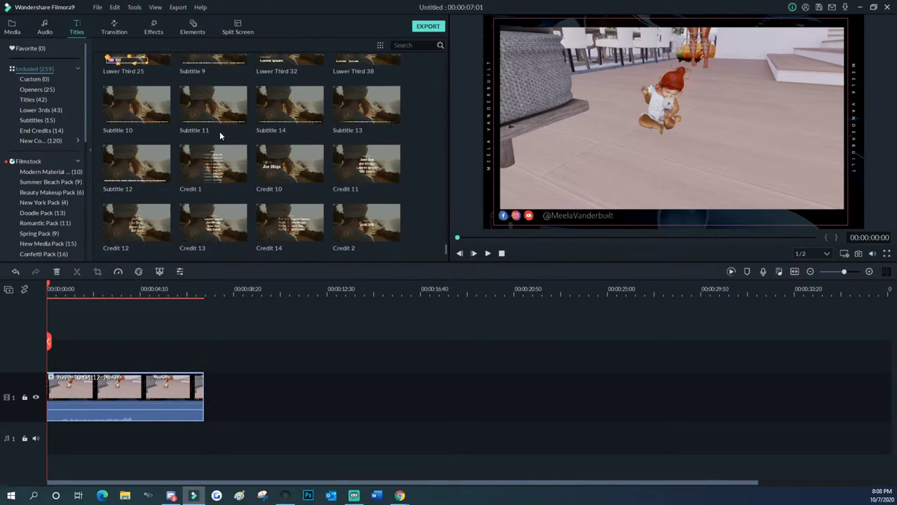
{"action": "scroll", "coordinate": [219, 136], "scroll_direction": "down", "scroll_amount": 2}
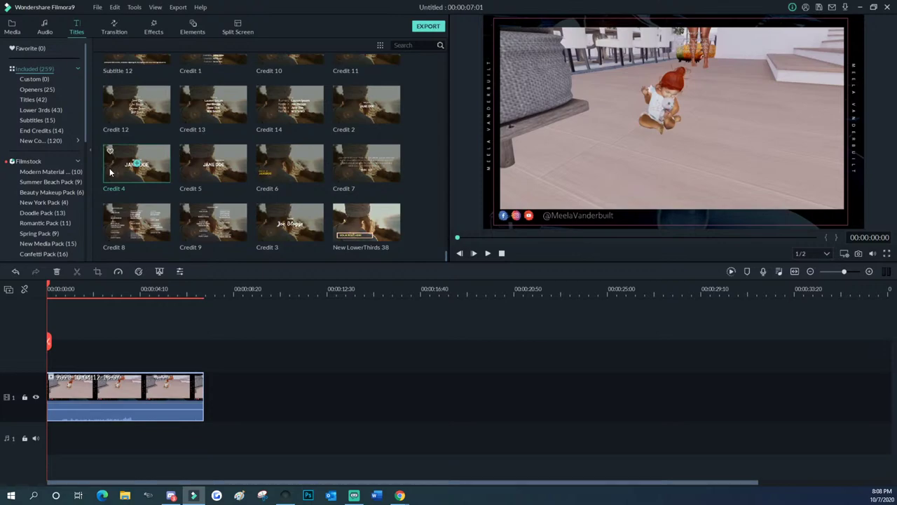
- Preview Beauty Makeup - Title 2 from the Beauty Makeup Pack and view the Romantic Pack titles
{"action": "left_click", "coordinate": [63, 194]}
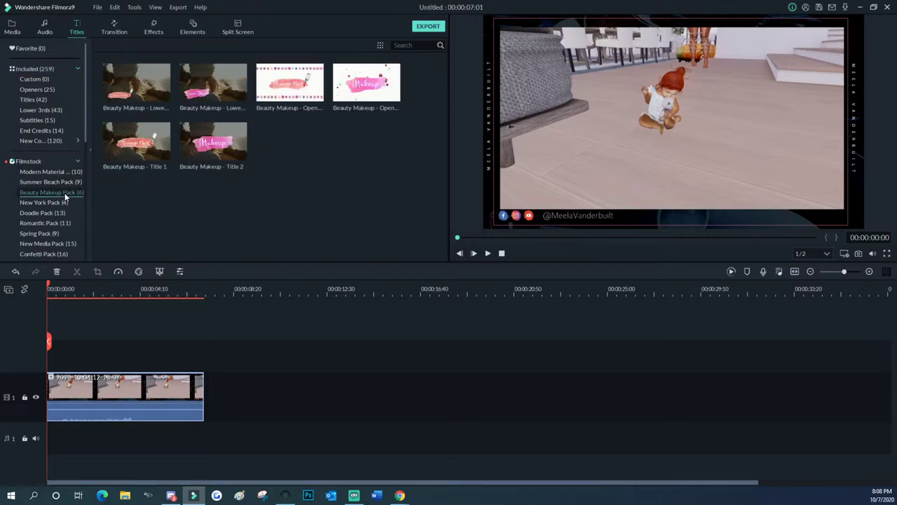
{"action": "left_click", "coordinate": [197, 153]}
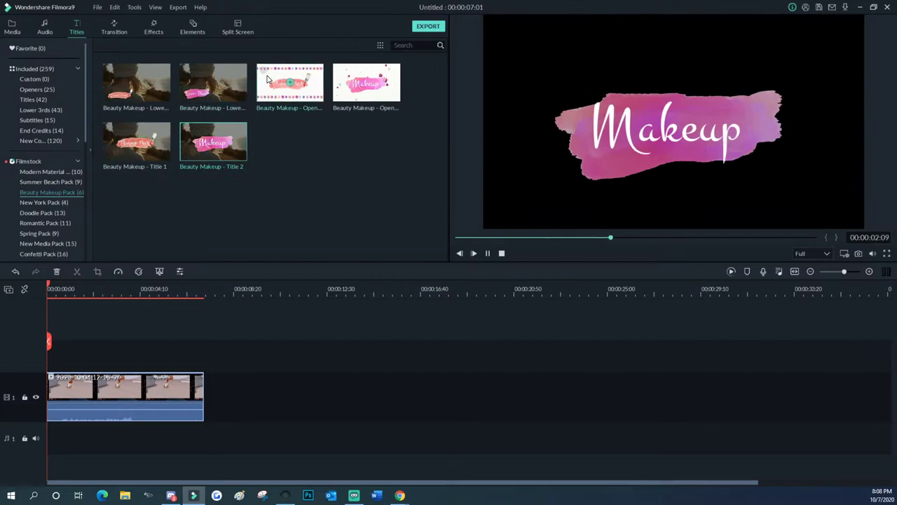
{"action": "left_click", "coordinate": [41, 213]}
{"action": "left_click", "coordinate": [40, 225]}
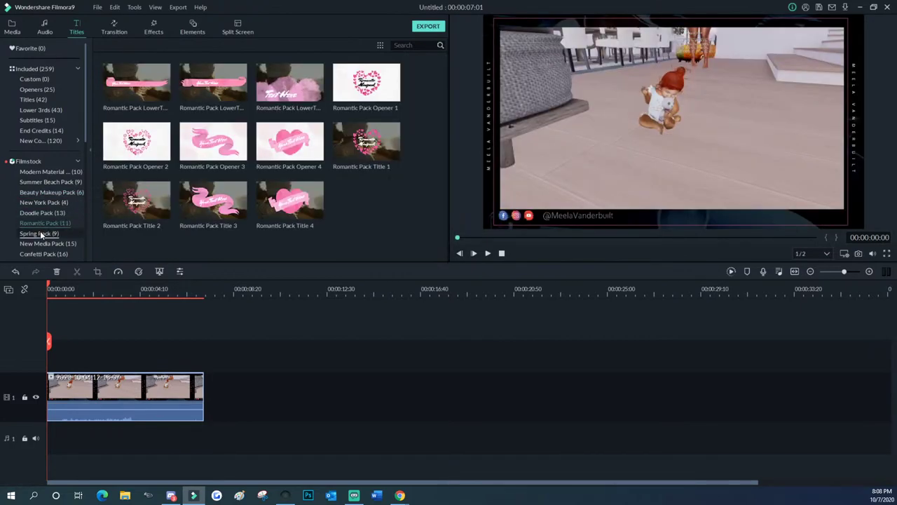
- Preview several openers in the Cinematic Titles pack, including the Filmstock Presents design with the seated figure
{"action": "scroll", "coordinate": [40, 236], "scroll_direction": "down", "scroll_amount": 2}
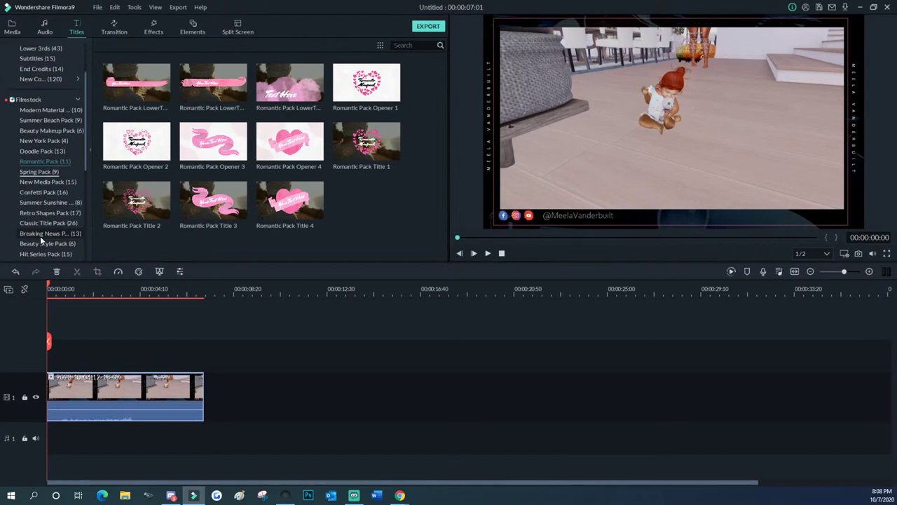
{"action": "scroll", "coordinate": [51, 205], "scroll_direction": "down", "scroll_amount": 1}
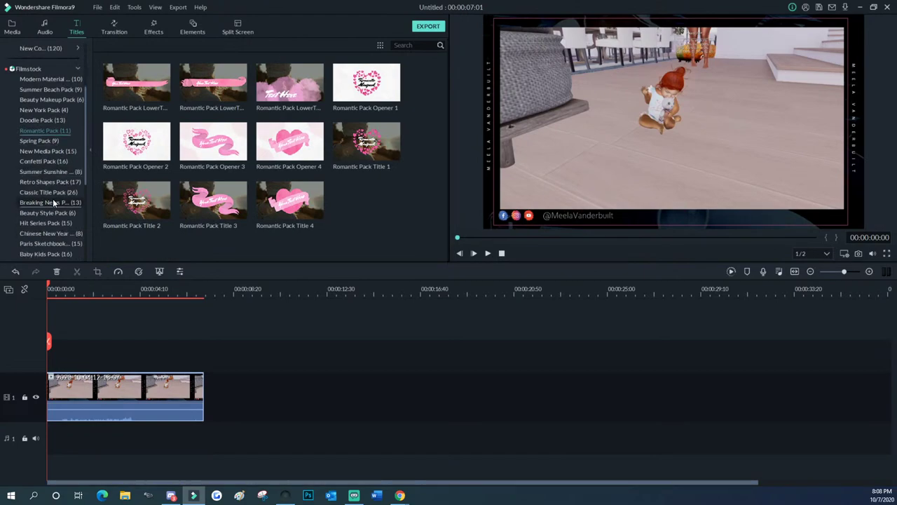
{"action": "scroll", "coordinate": [61, 244], "scroll_direction": "down", "scroll_amount": 5}
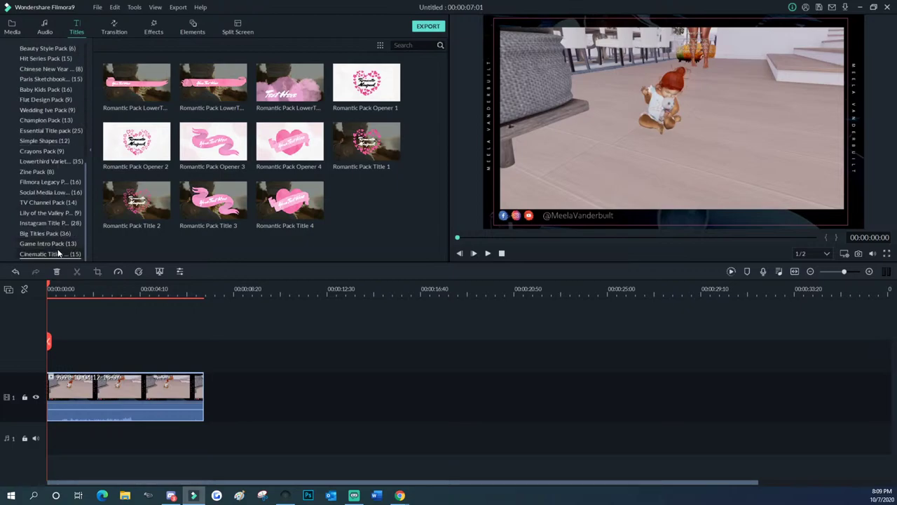
{"action": "left_click", "coordinate": [59, 254]}
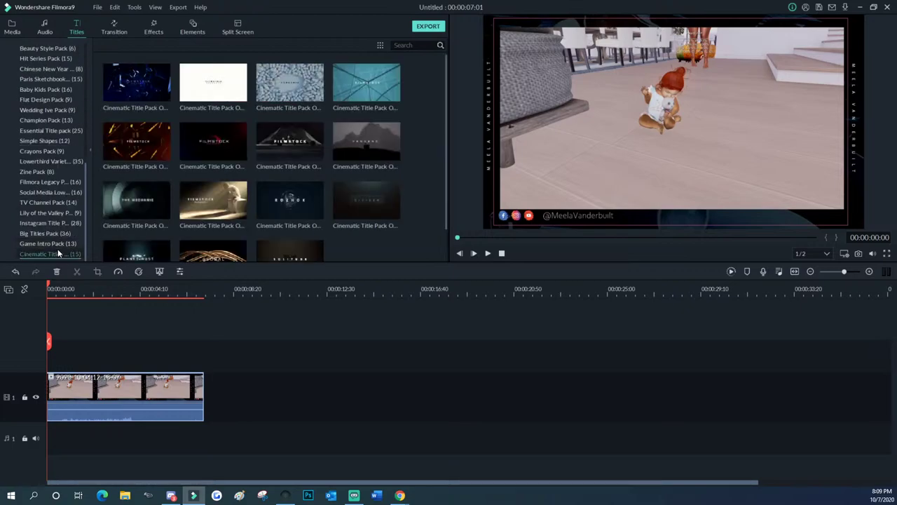
{"action": "left_click", "coordinate": [191, 214]}
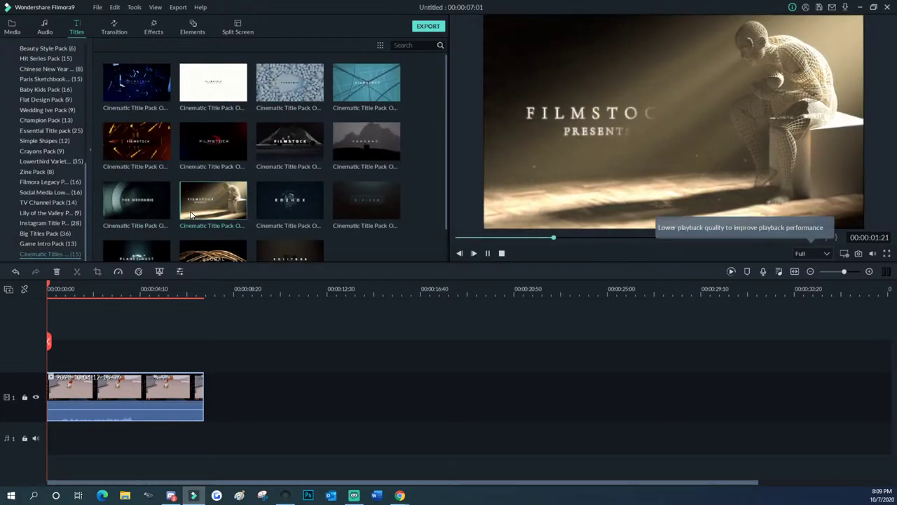
{"action": "left_click", "coordinate": [110, 215]}
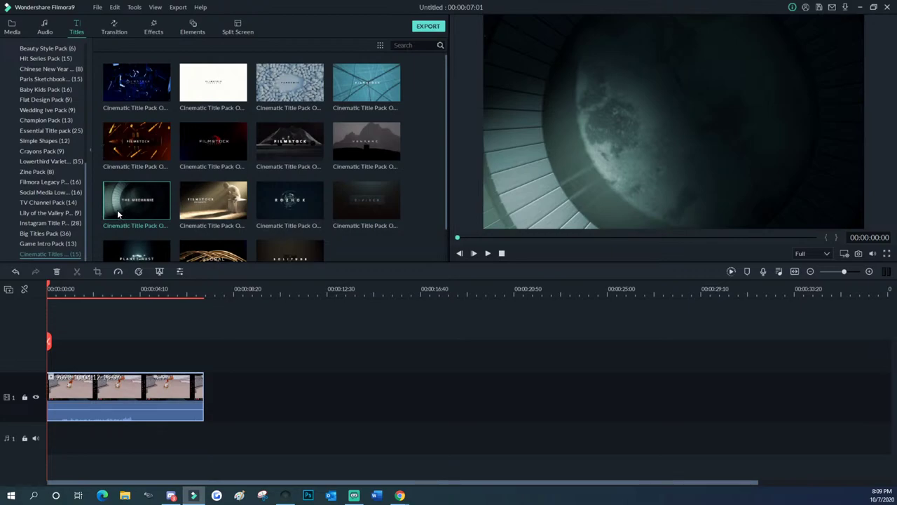
{"action": "scroll", "coordinate": [132, 231], "scroll_direction": "down", "scroll_amount": 1}
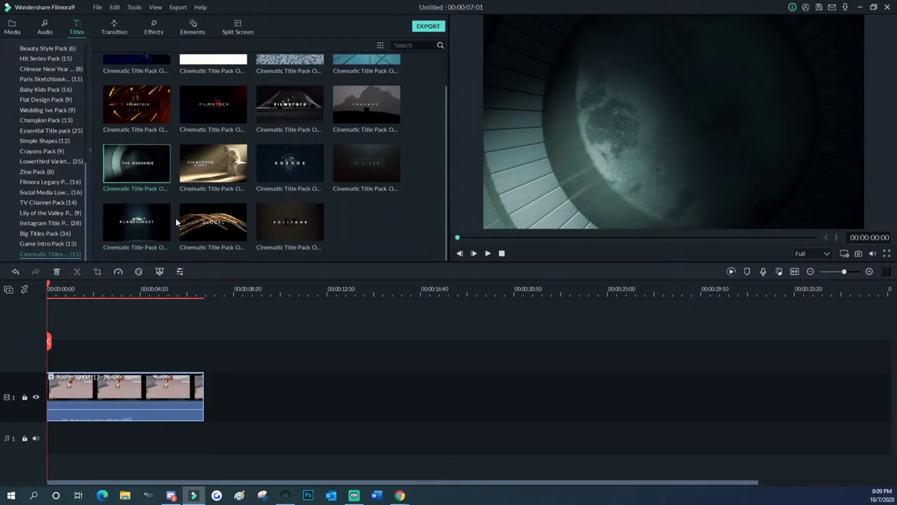
{"action": "left_click", "coordinate": [266, 177]}
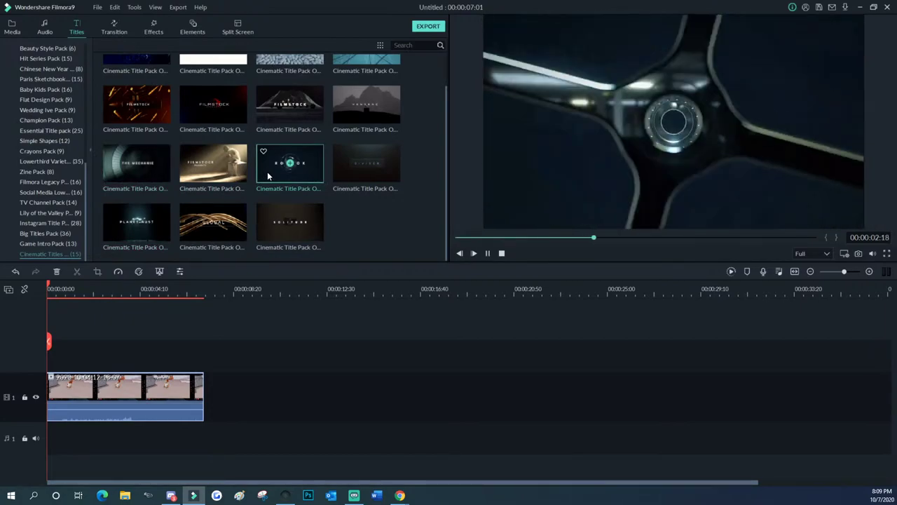
- Preview the Epic Games opener in the Game Intro Pack and view the Instagram Title Pack templates
{"action": "left_click", "coordinate": [52, 241]}
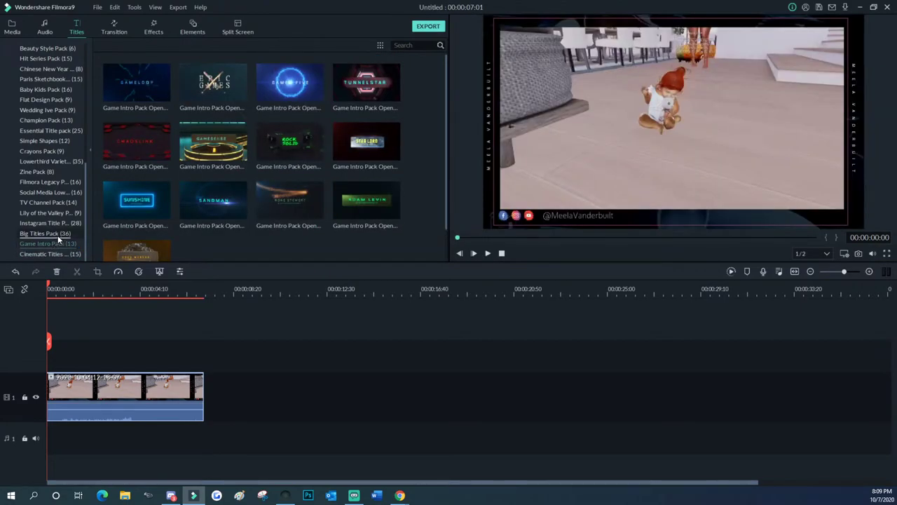
{"action": "left_click", "coordinate": [239, 96]}
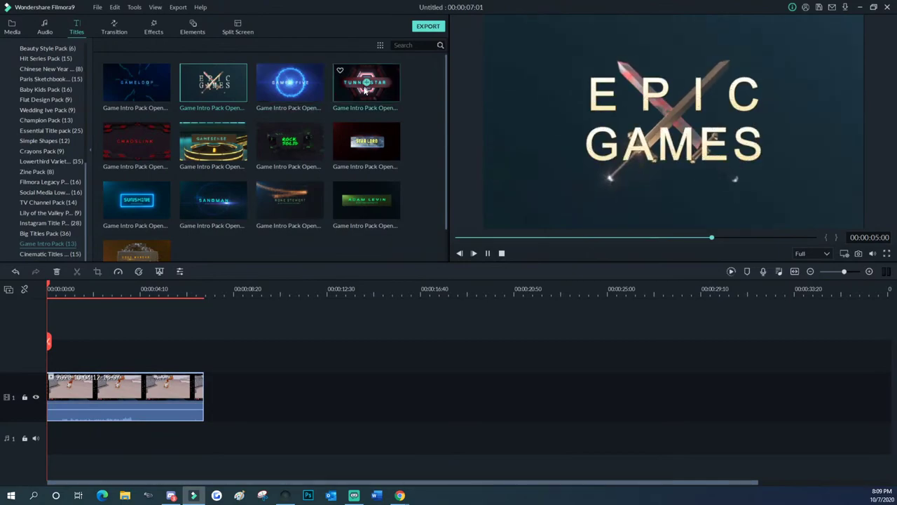
{"action": "left_click", "coordinate": [40, 222]}
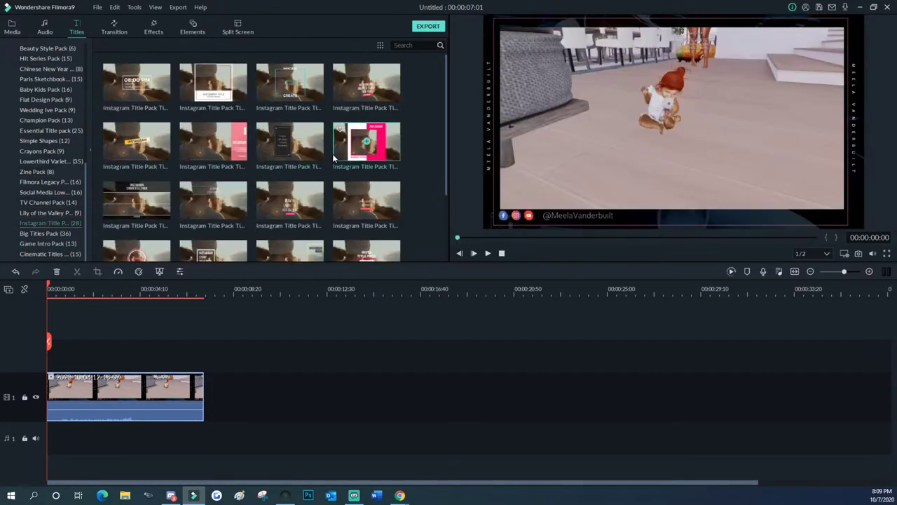
- Preview several Instagram Title Pack templates, including the pink framed Instagram design, and view the Social Media Lowerthirds pack
{"action": "left_click", "coordinate": [334, 159]}
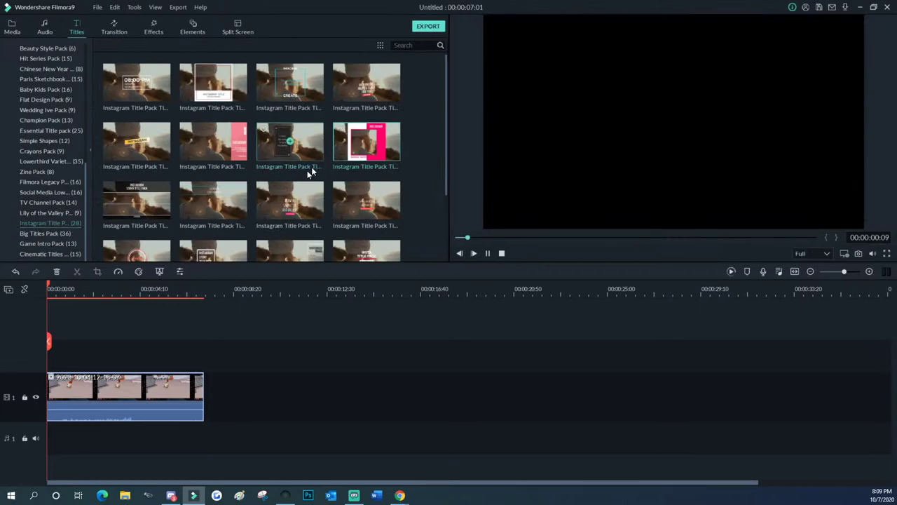
{"action": "left_click", "coordinate": [268, 211]}
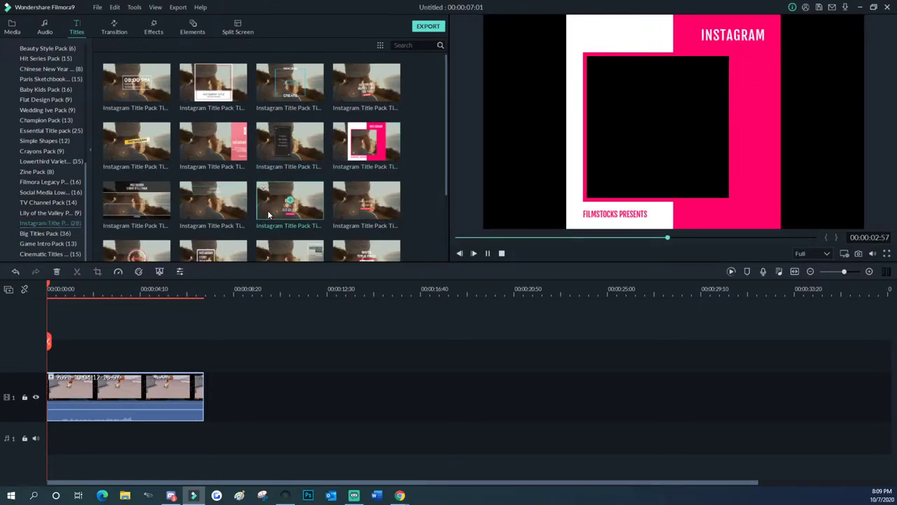
{"action": "left_click", "coordinate": [213, 142]}
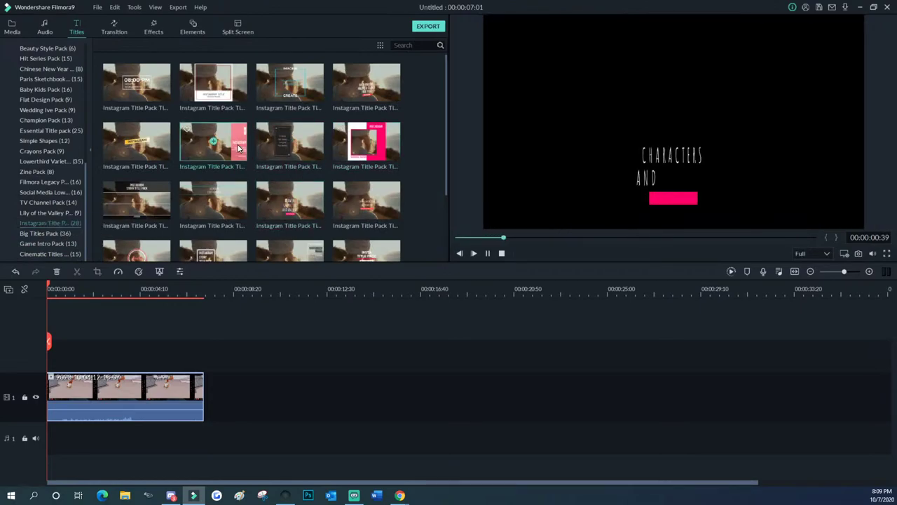
{"action": "left_click", "coordinate": [60, 194]}
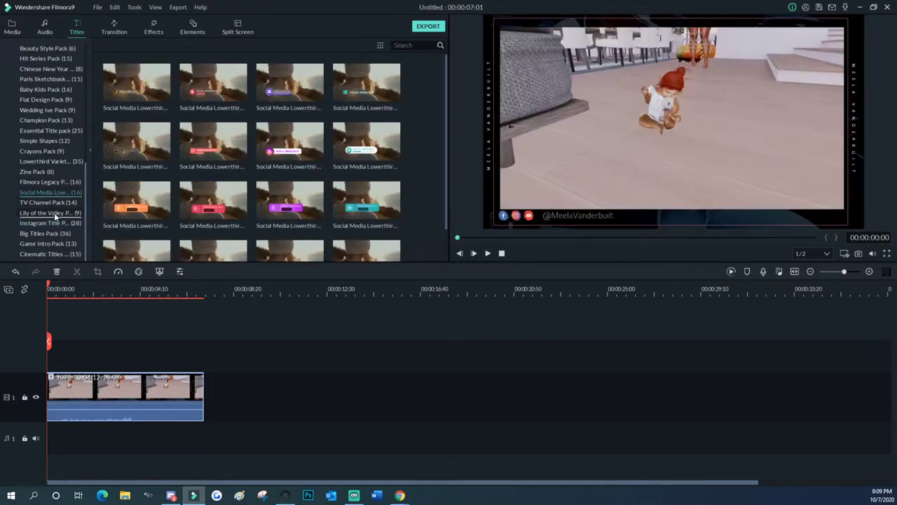
- Browse the element packs, view the TV Channel Pack and Social Media Icons elements, and select the Subscribed bell element for preview
{"action": "left_click", "coordinate": [193, 28]}
{"action": "scroll", "coordinate": [47, 210], "scroll_direction": "down", "scroll_amount": 10}
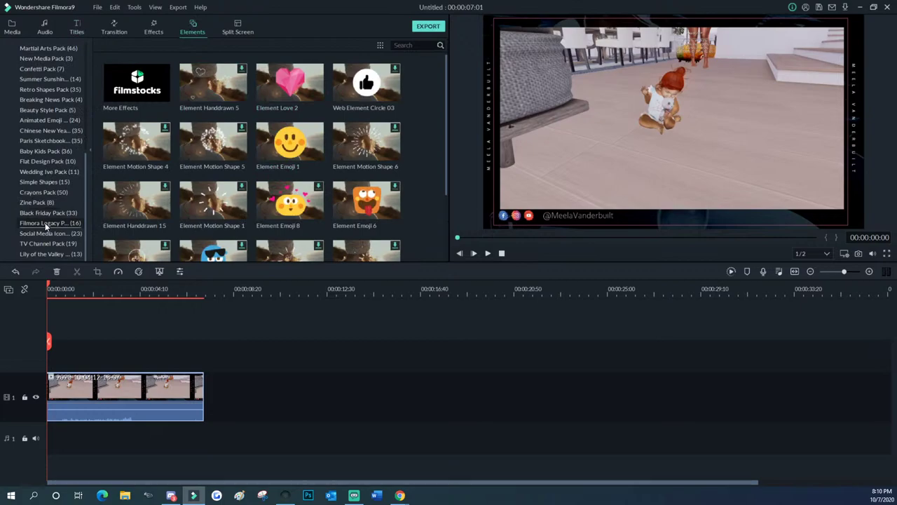
{"action": "left_click", "coordinate": [44, 252]}
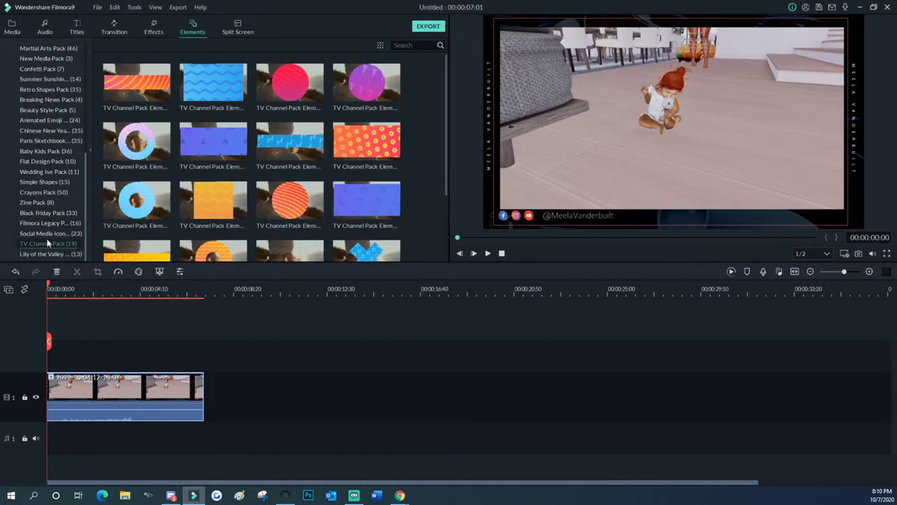
{"action": "left_click", "coordinate": [49, 233]}
{"action": "left_click", "coordinate": [162, 96]}
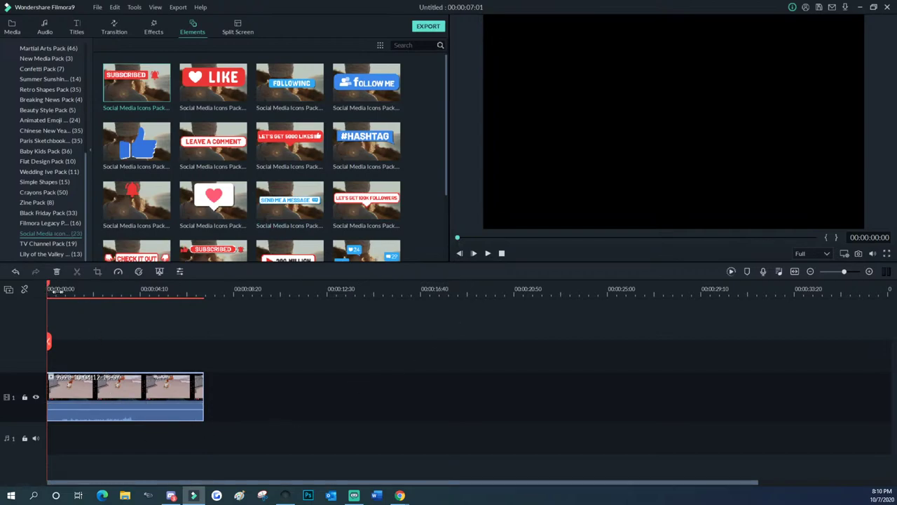
- Split the gameplay clip about half a second from its start and delete the short opening piece
{"action": "left_click_drag", "start_coordinate": [53, 289], "coordinate": [68, 296]}
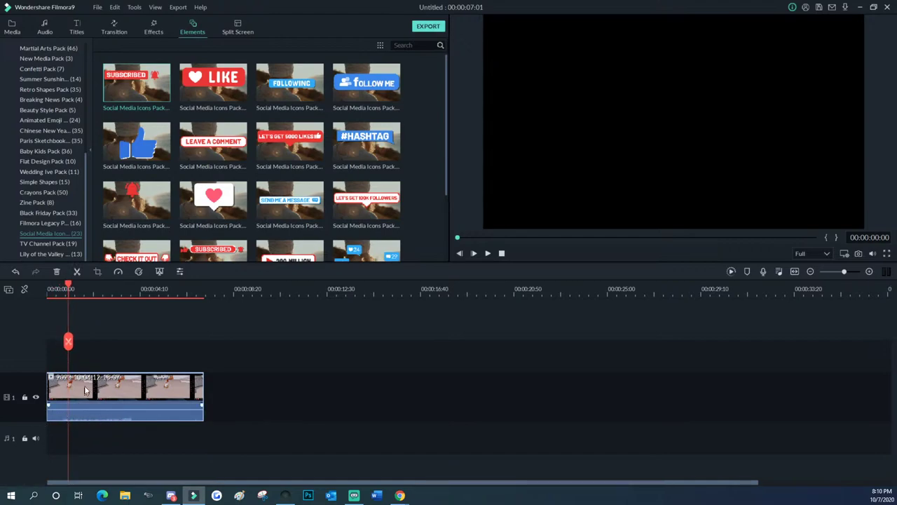
{"action": "left_click_drag", "start_coordinate": [67, 341], "coordinate": [57, 342]}
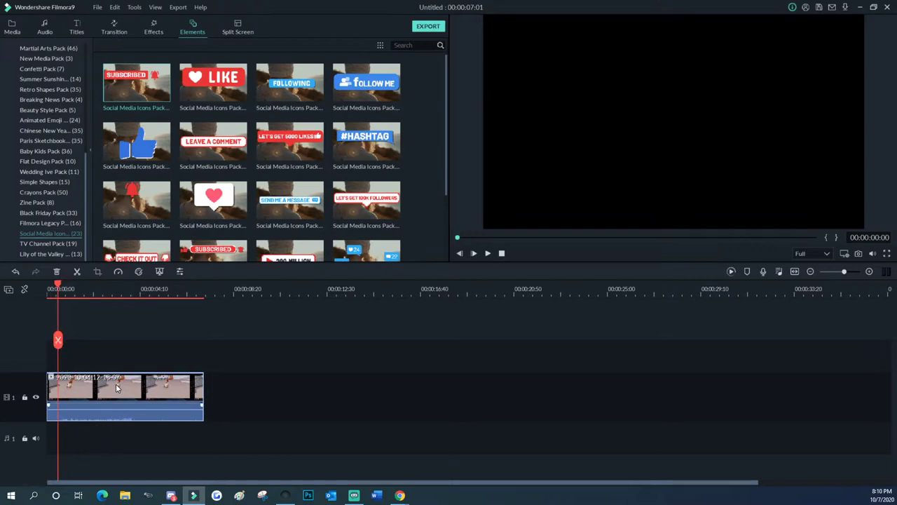
{"action": "left_click", "coordinate": [77, 271]}
{"action": "left_click", "coordinate": [54, 399]}
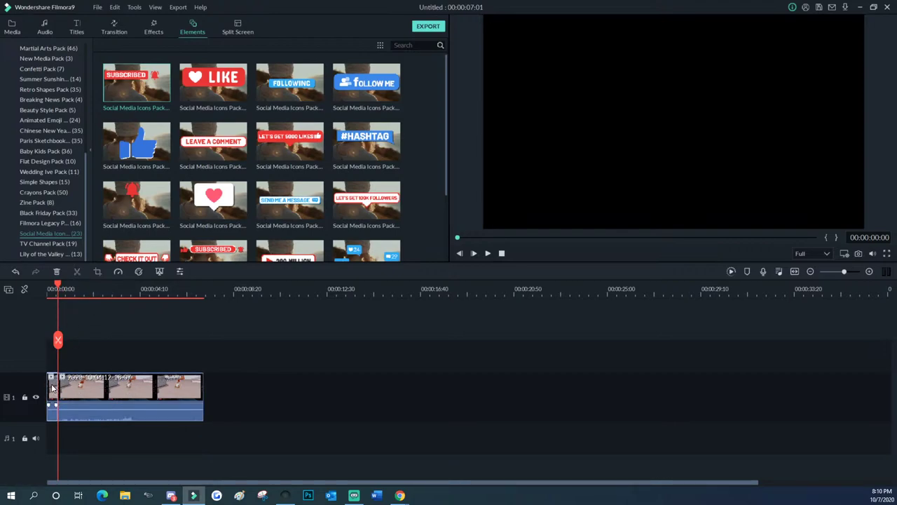
{"action": "key", "text": "Delete"}
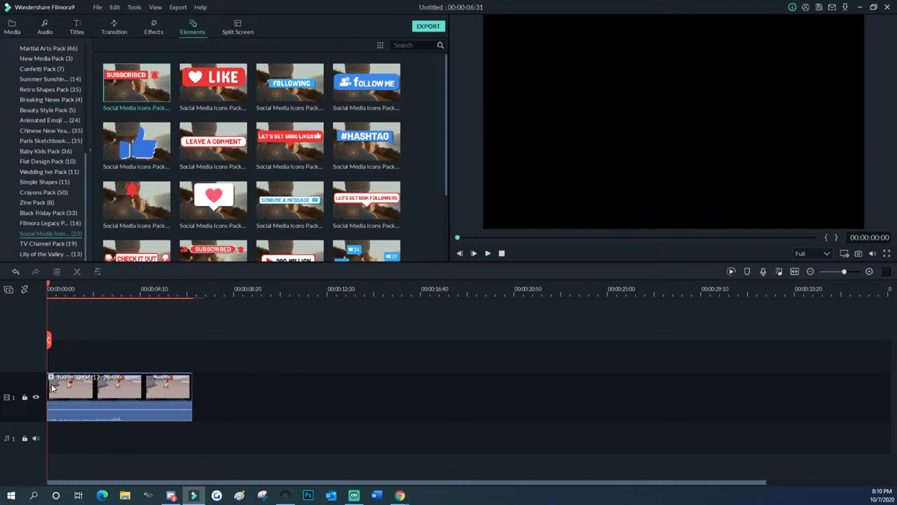
- Play the Subscribed element preview and browse the included effects, from Mosaic and 70s down past Star Wars and Golden
{"action": "left_click", "coordinate": [489, 253]}
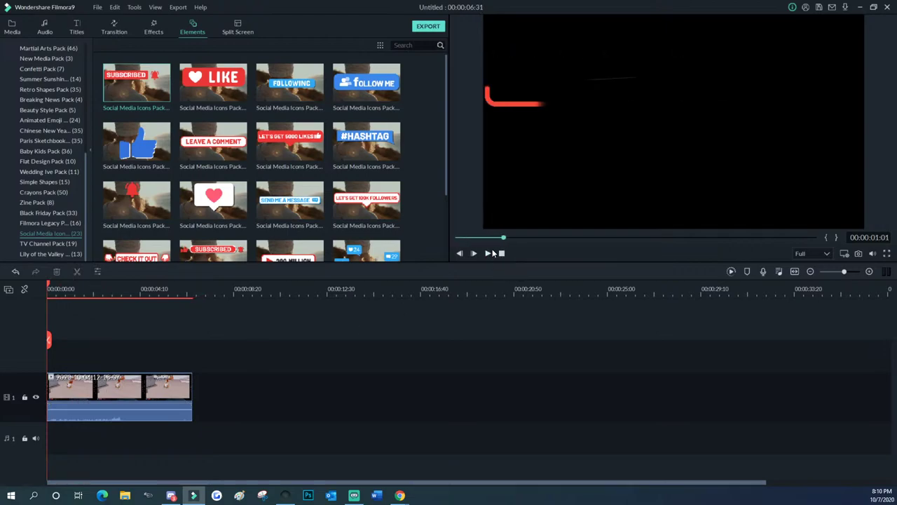
{"action": "left_click", "coordinate": [154, 32]}
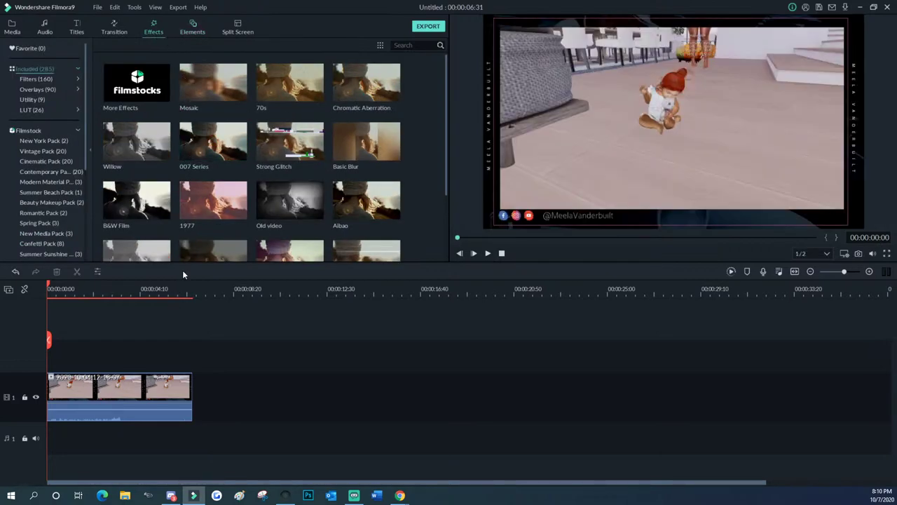
{"action": "scroll", "coordinate": [217, 211], "scroll_direction": "down", "scroll_amount": 10}
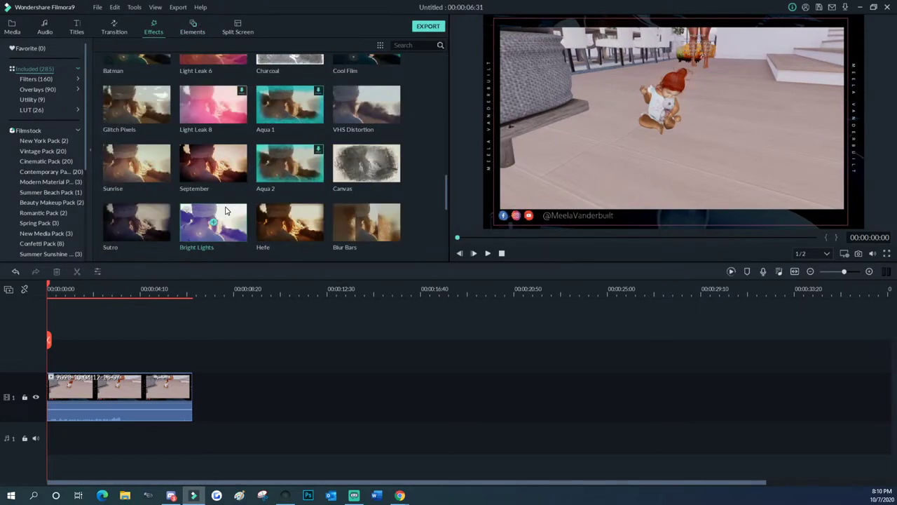
{"action": "scroll", "coordinate": [226, 208], "scroll_direction": "down", "scroll_amount": 5}
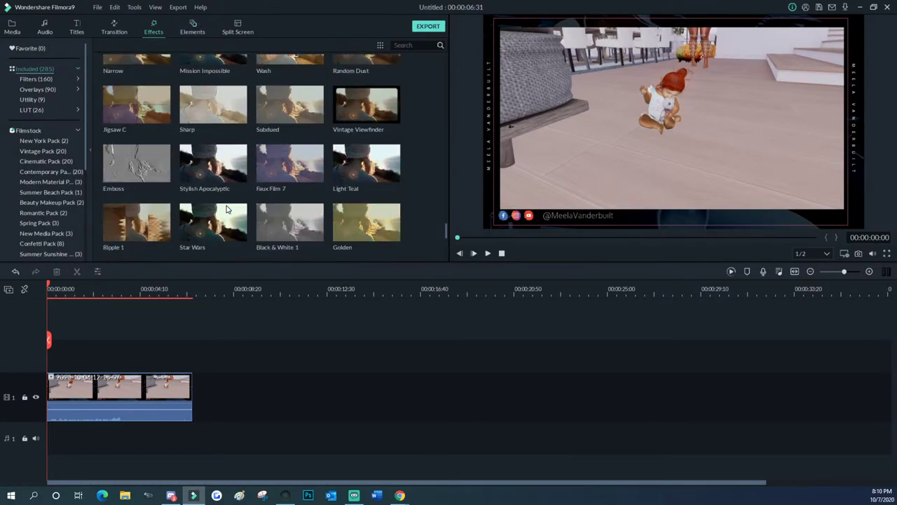
- Restore the editor from full screen to a smaller floating window over the desktop
{"action": "mouse_move", "coordinate": [227, 212]}
{"action": "left_click_drag", "start_coordinate": [753, 8], "coordinate": [647, 70]}
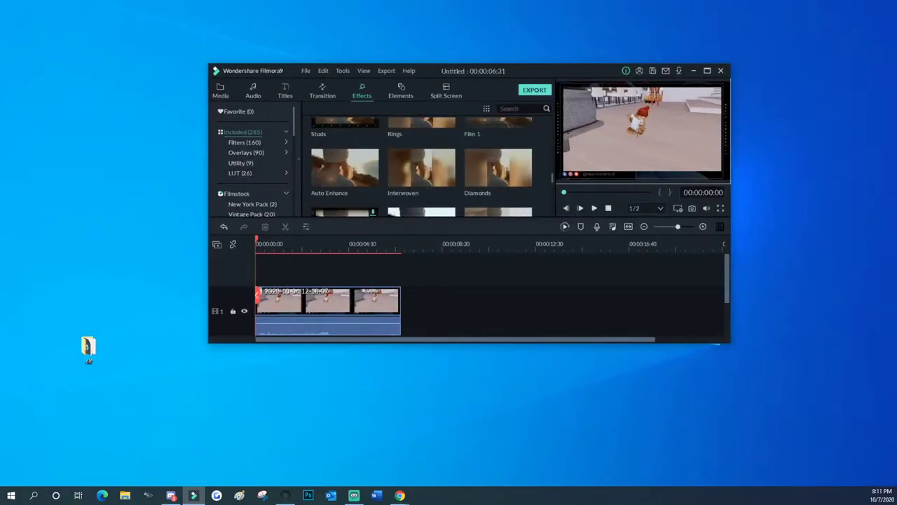